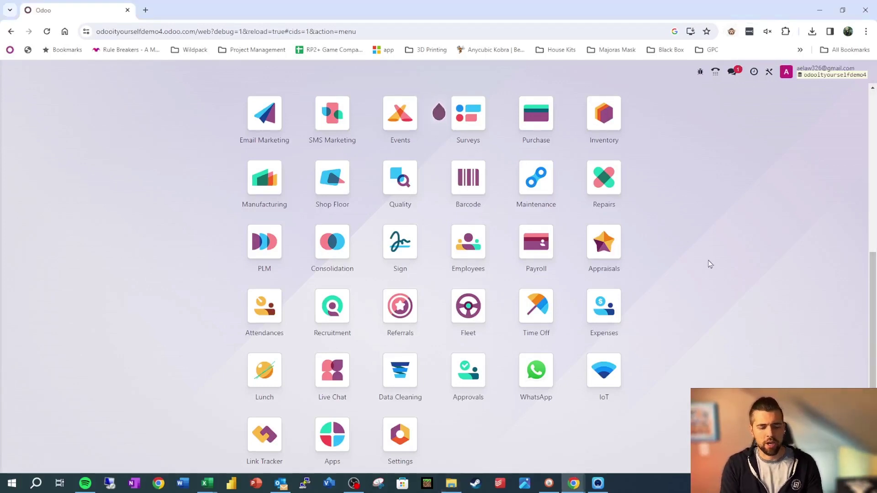
Step: Find 'scheduled' in the command palette and open Settings / Technical / Automation / Scheduled Actions
{"action": "key", "text": "ctrl+k"}
{"action": "type", "text": "/scheduled"}
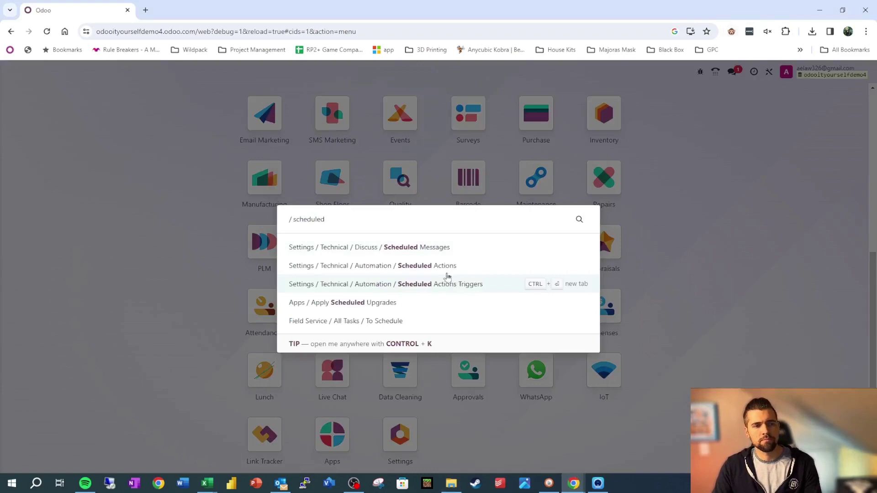
{"action": "left_click", "coordinate": [446, 269]}
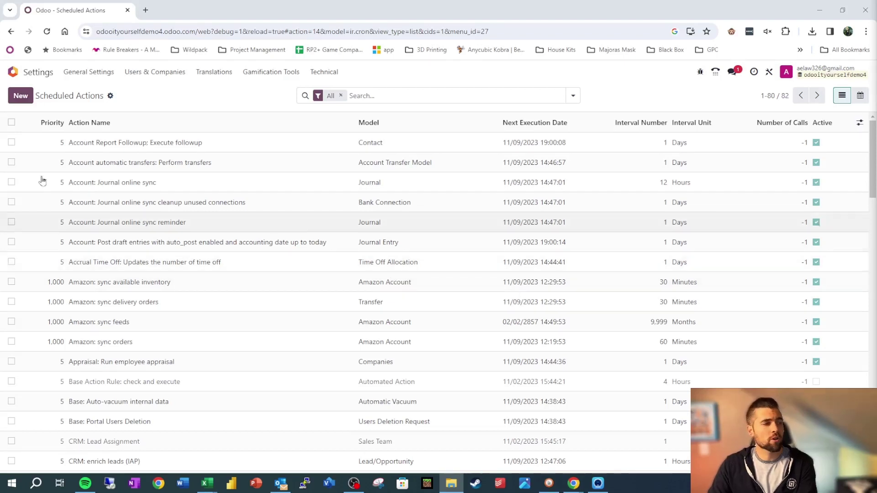
Step: Create a new scheduled action named 'Send Wife Flowers', then change 'Wife' to 'Significant Other'
{"action": "left_click", "coordinate": [21, 96]}
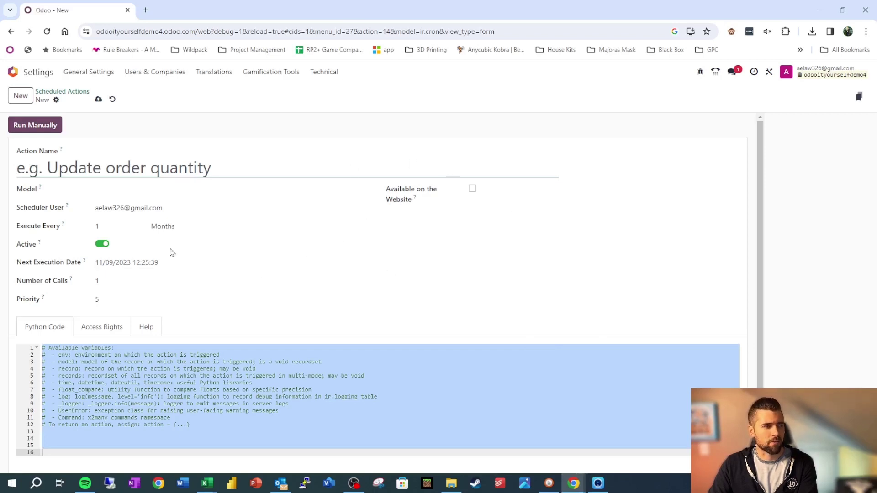
{"action": "left_click", "coordinate": [100, 170]}
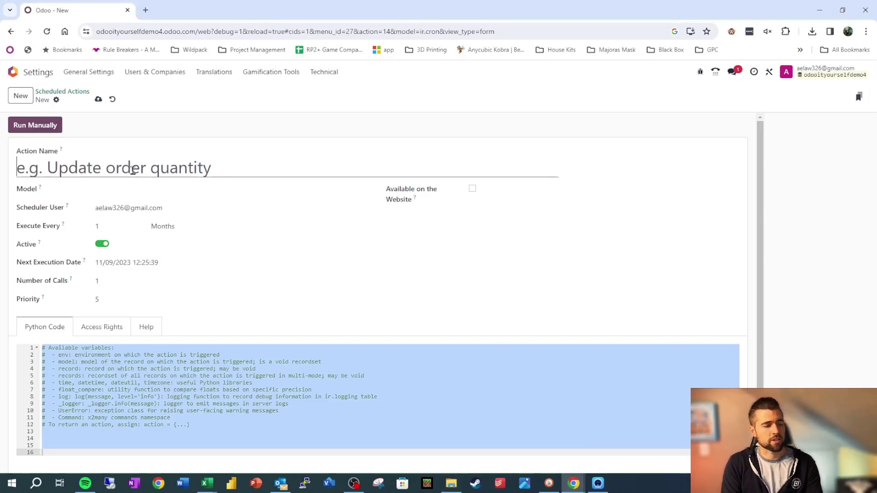
{"action": "type", "text": "Send Wife Fl"}
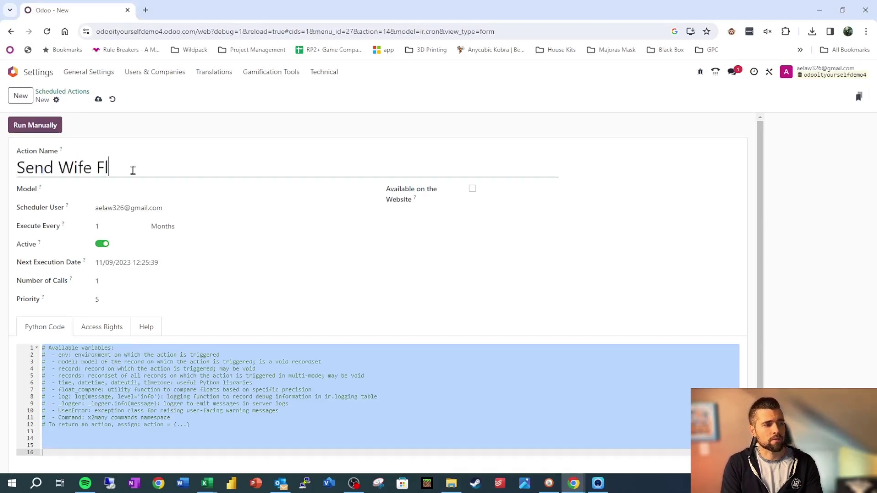
{"action": "type", "text": "owers"}
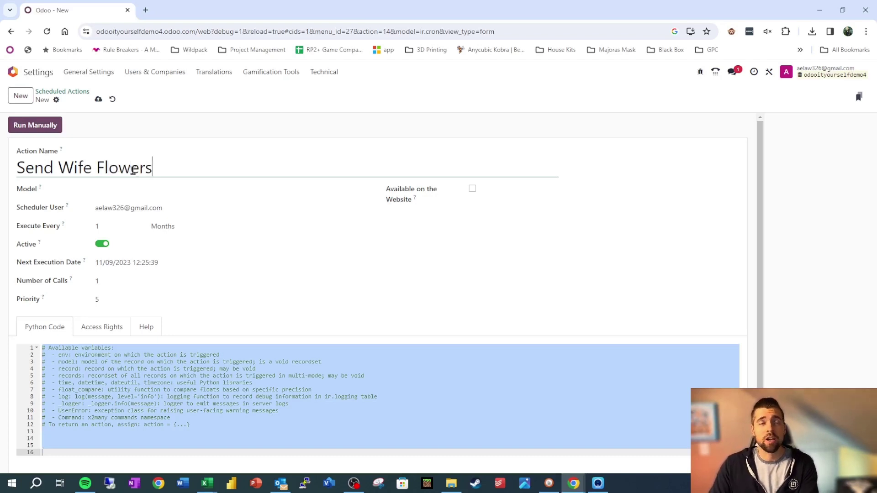
{"action": "double_click", "coordinate": [78, 168]}
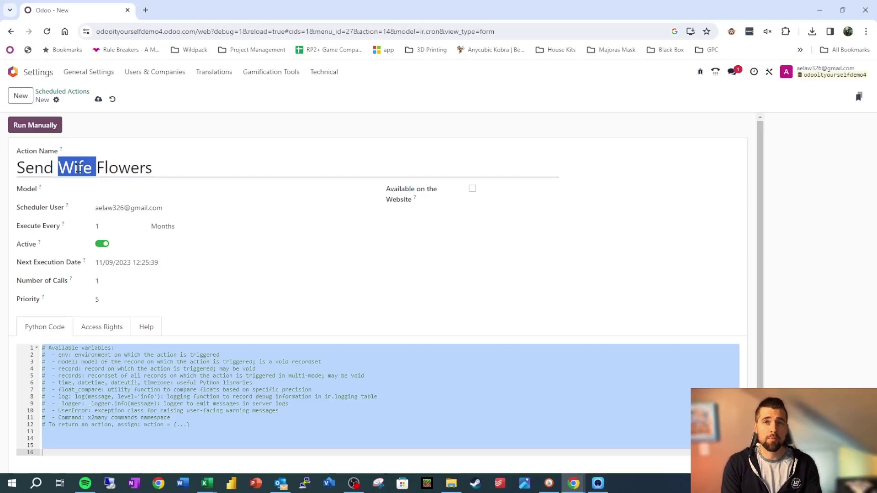
{"action": "type", "text": "Signi"}
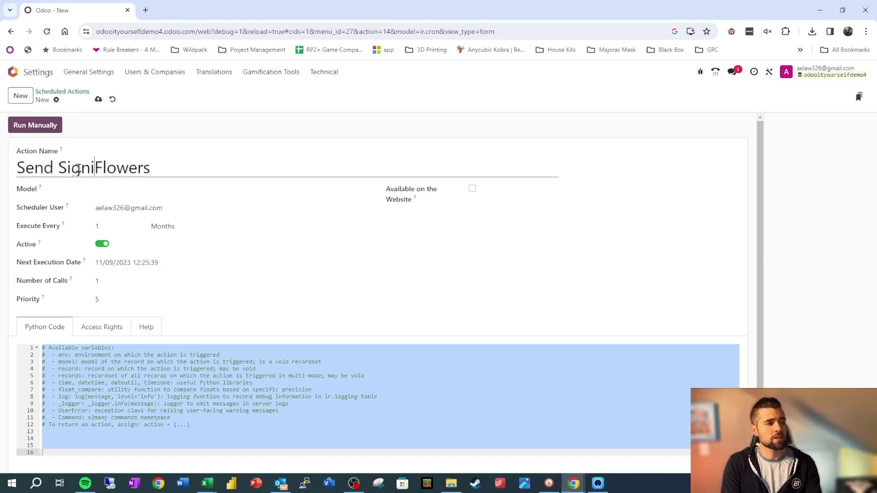
{"action": "type", "text": "ficant Other"}
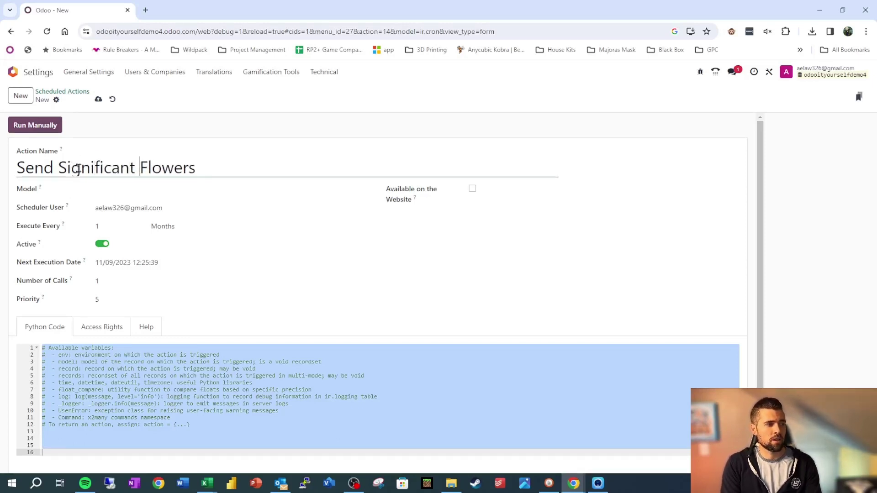
{"action": "left_click", "coordinate": [253, 167]}
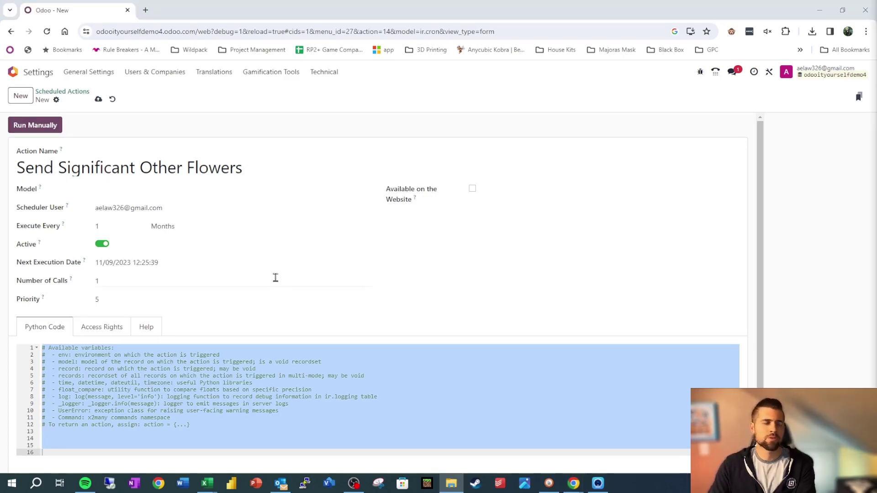
Step: Set the next execution date to November 13, 2023 and select the Number of Calls value
{"action": "double_click", "coordinate": [122, 228]}
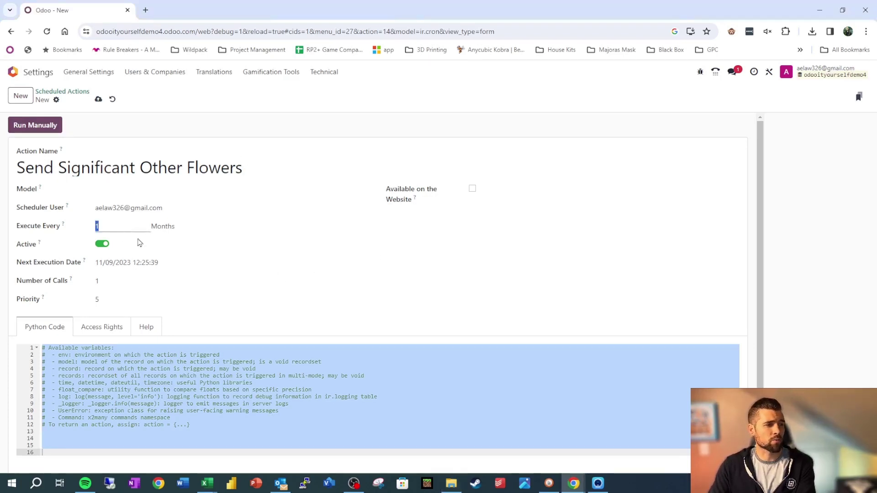
{"action": "left_click", "coordinate": [153, 262]}
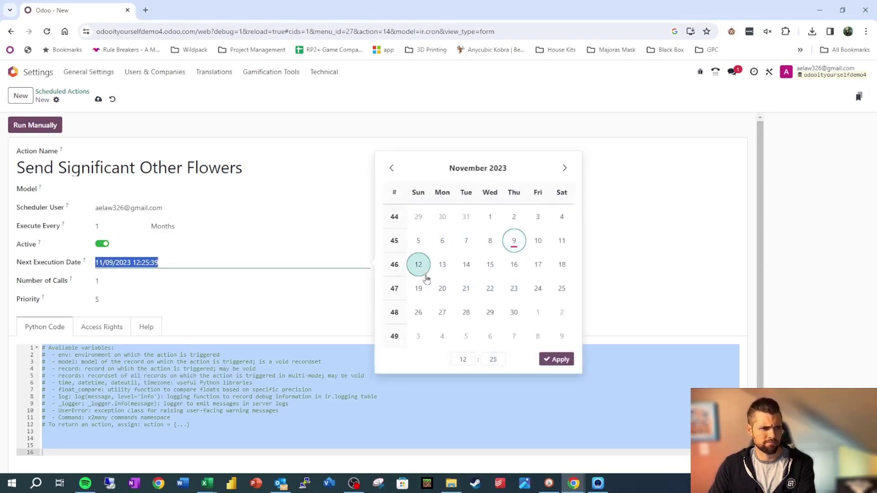
{"action": "left_click", "coordinate": [442, 265]}
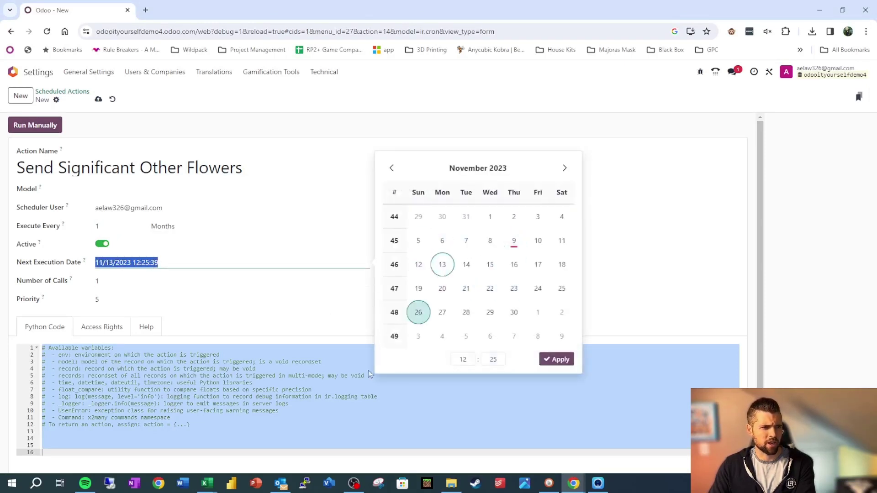
{"action": "left_click", "coordinate": [557, 359]}
{"action": "left_click", "coordinate": [127, 279]}
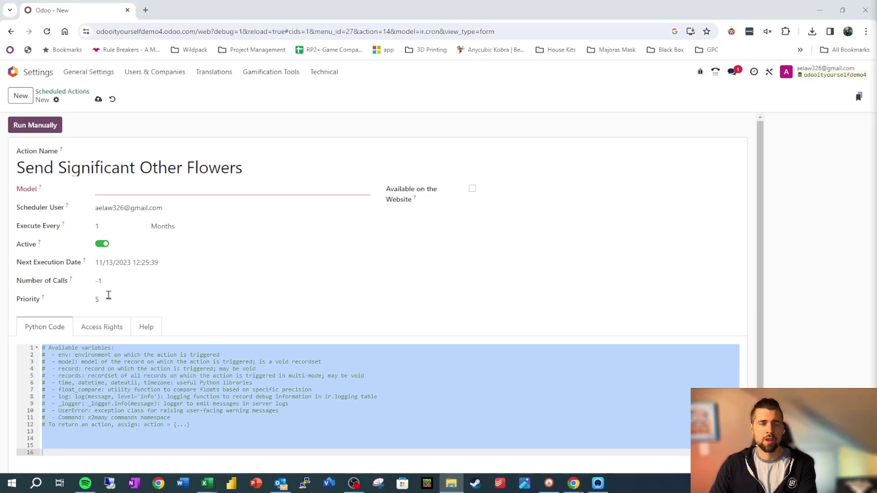
Step: Replace the Number of Calls value -1 with 5
{"action": "left_click_drag", "start_coordinate": [108, 281], "coordinate": [96, 281]}
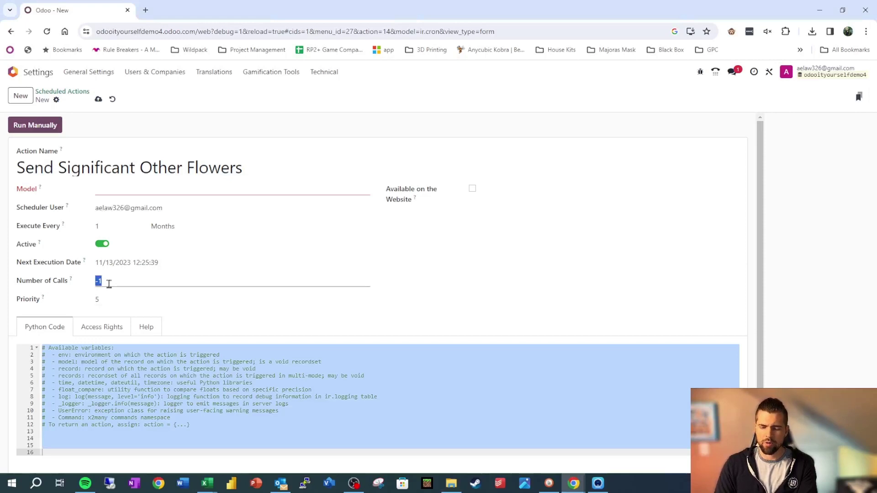
{"action": "type", "text": "5"}
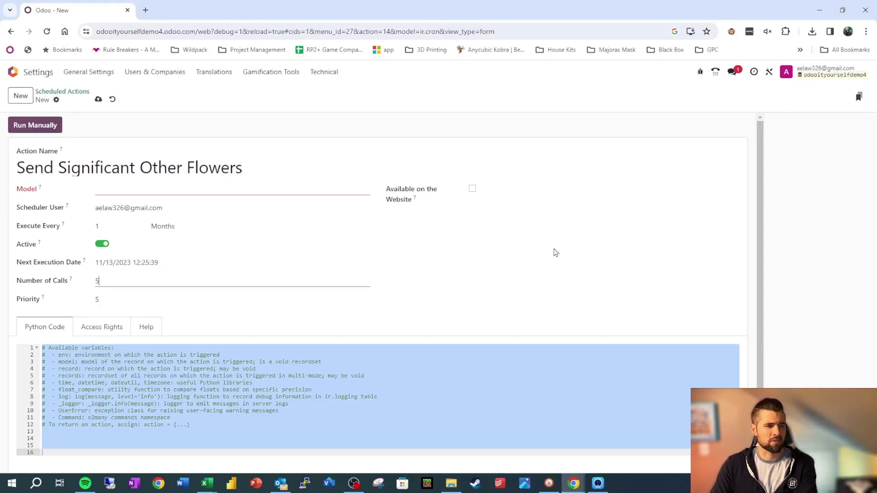
{"action": "left_click", "coordinate": [484, 264]}
{"action": "left_click", "coordinate": [130, 280]}
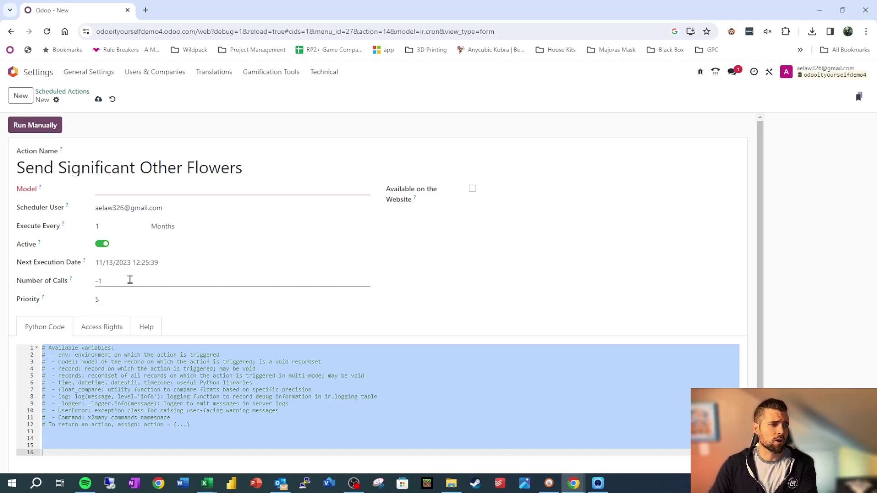
Step: Clear the typed res.partner from the Model field and search for 'employee' instead
{"action": "left_click", "coordinate": [176, 192]}
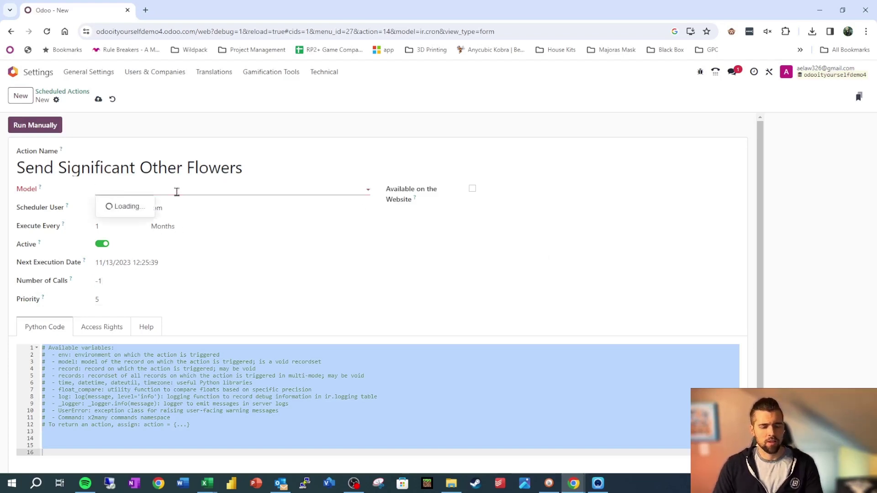
{"action": "type", "text": "res.partner"}
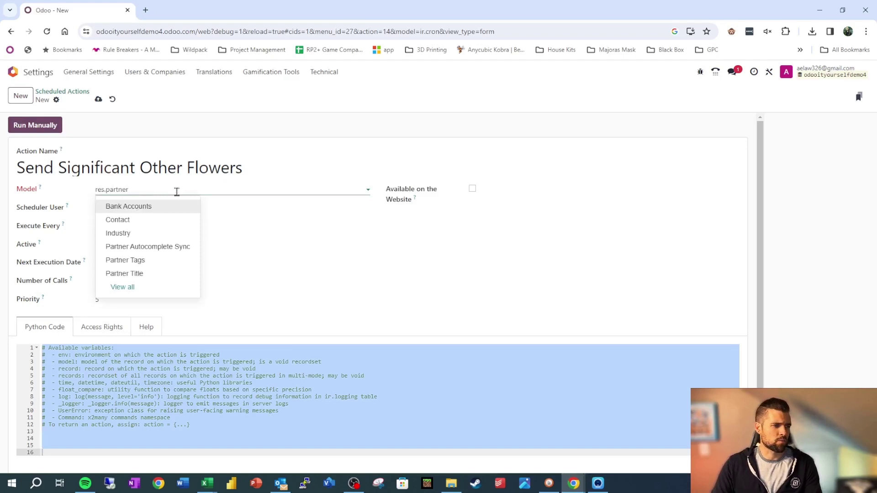
{"action": "key", "text": "BackSpace"}
{"action": "key", "text": "BackSpace"}
{"action": "key", "text": "BackSpace"}
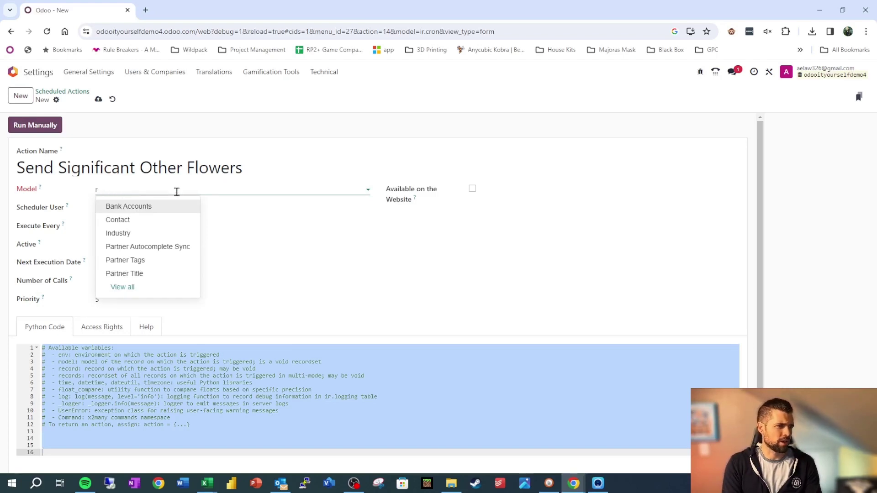
{"action": "key", "text": "BackSpace"}
{"action": "type", "text": "employee"}
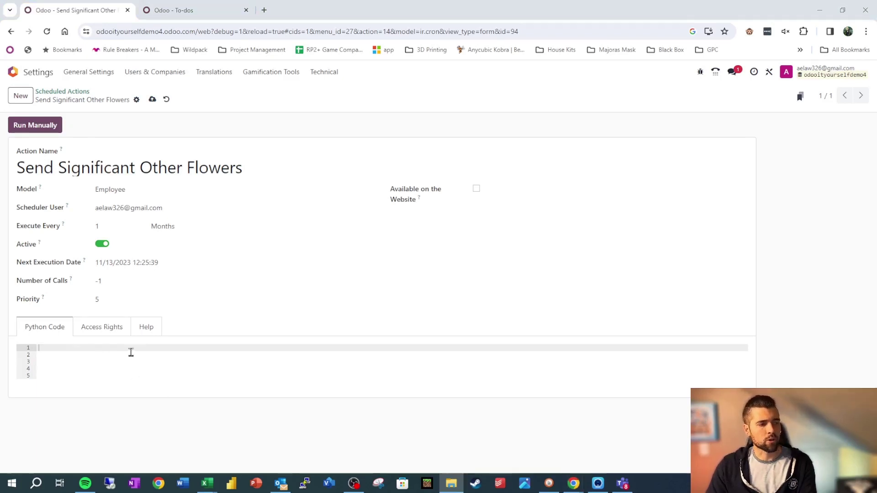
Step: Write raise UserError('You are actually a pretty good person') on the first Python code line
{"action": "key", "text": "Return"}
{"action": "key", "text": "Tab"}
{"action": "left_click", "coordinate": [50, 347]}
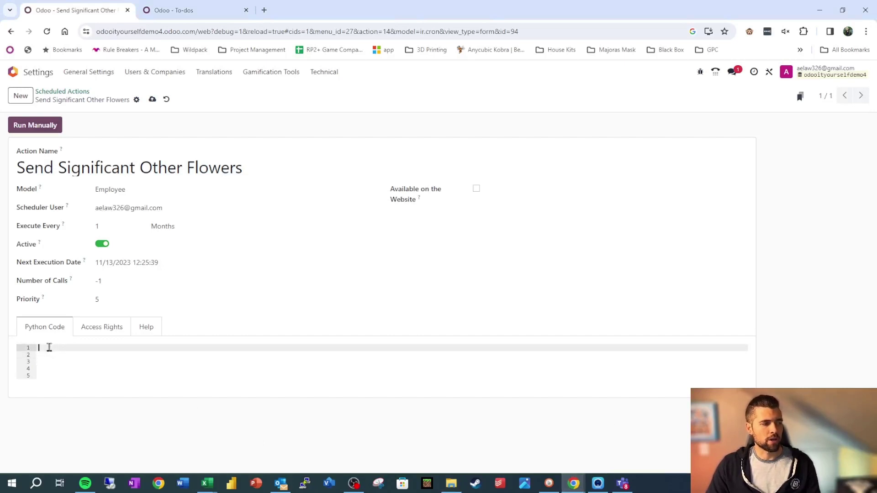
{"action": "type", "text": "raise User"}
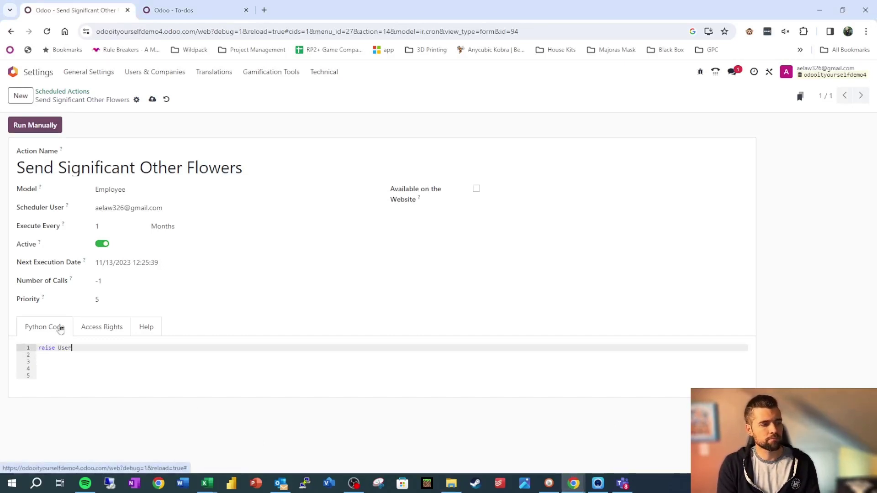
{"action": "type", "text": "Error('"}
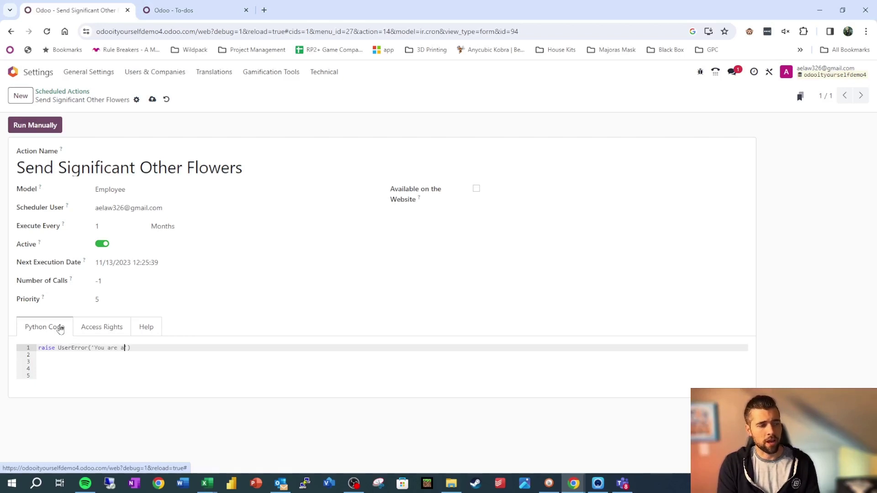
{"action": "type", "text": "You are actually a pretty"}
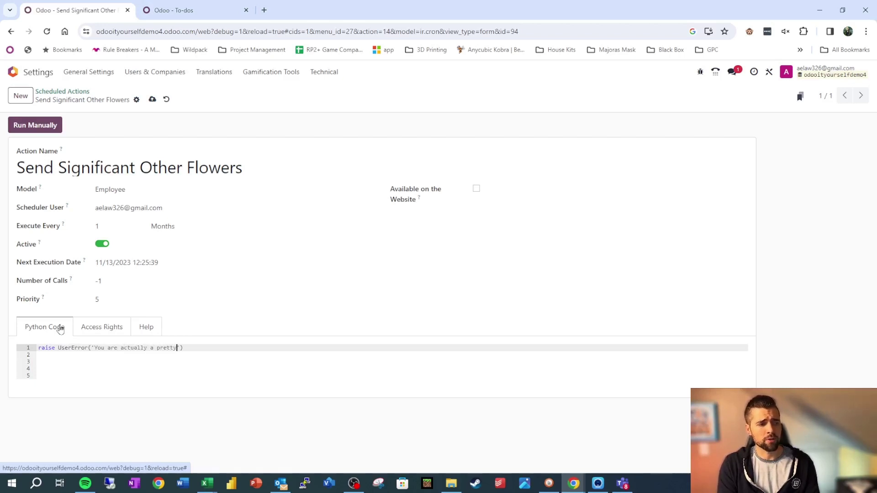
{"action": "type", "text": " good person."}
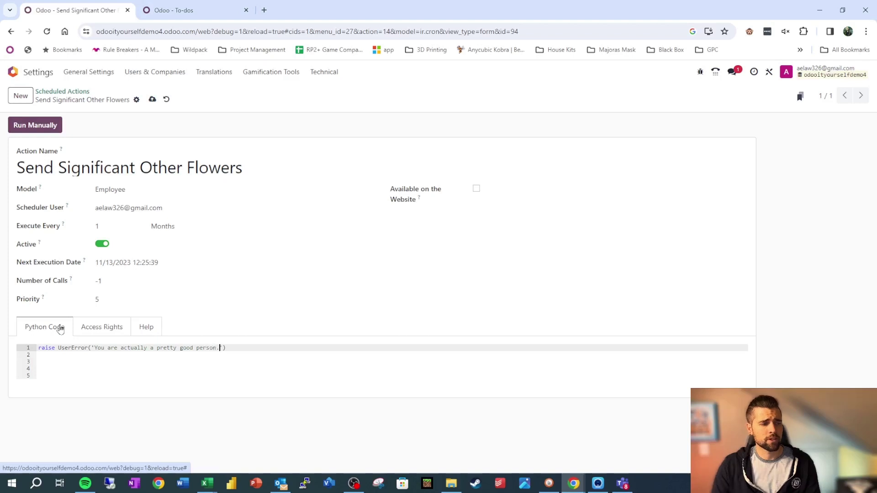
Step: Run the action manually, dismiss the User Error, and delete all the Python code
{"action": "left_click", "coordinate": [55, 130]}
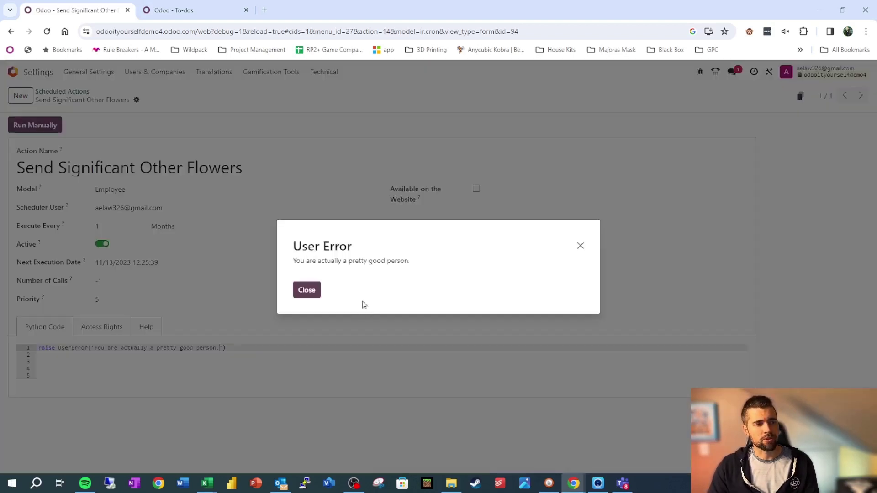
{"action": "left_click", "coordinate": [305, 292]}
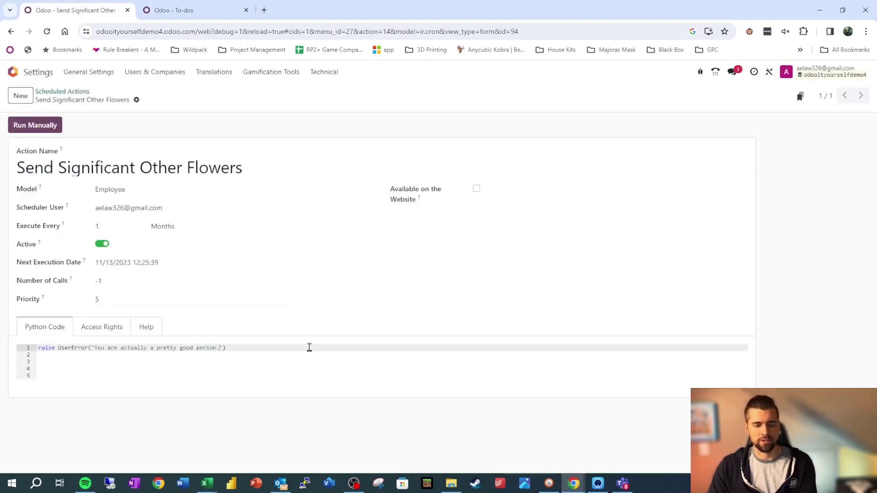
{"action": "key", "text": "ctrl+a"}
{"action": "key", "text": "BackSpace"}
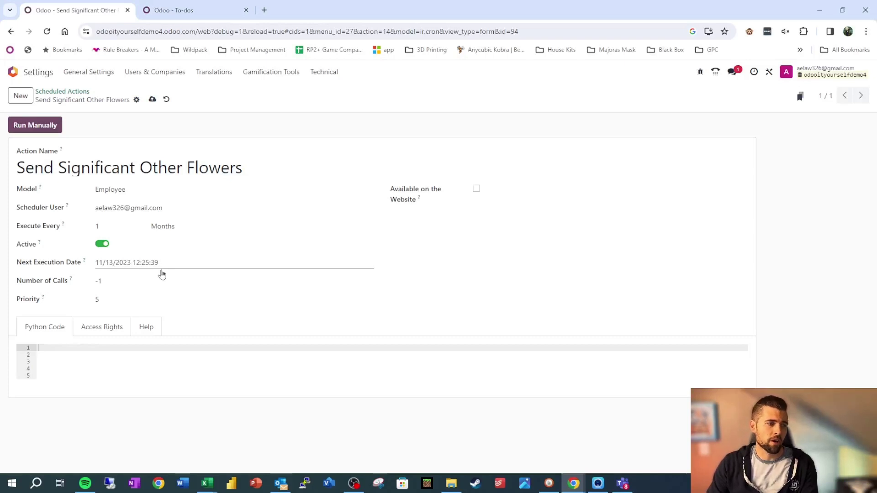
Step: Begin the code line with thingstoruncodeon=env['hr.employee
{"action": "left_click", "coordinate": [139, 349]}
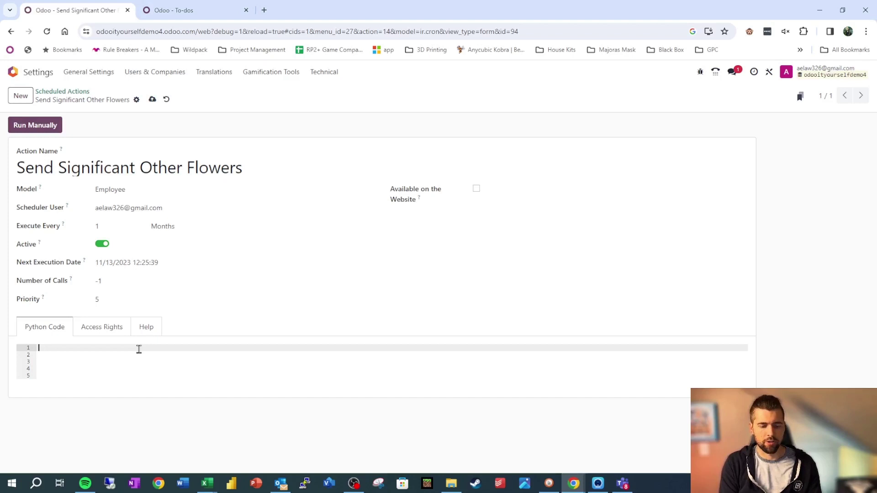
{"action": "type", "text": "thingstoruncod"}
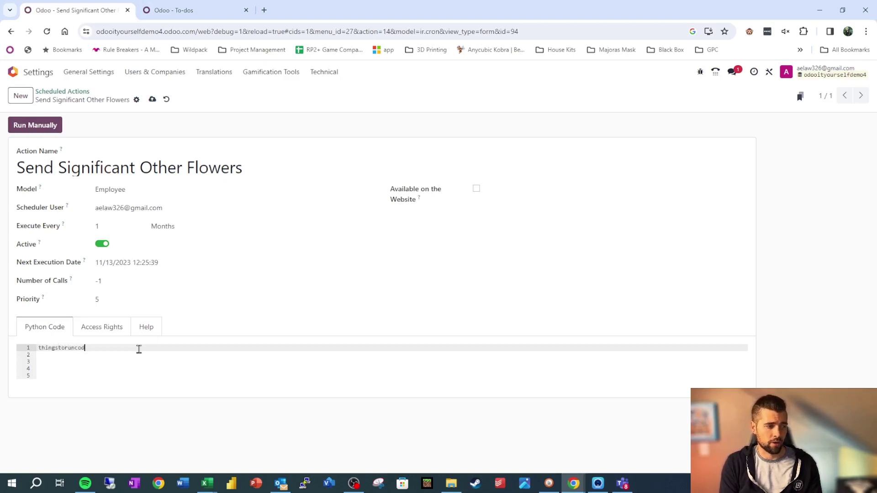
{"action": "type", "text": "eon="}
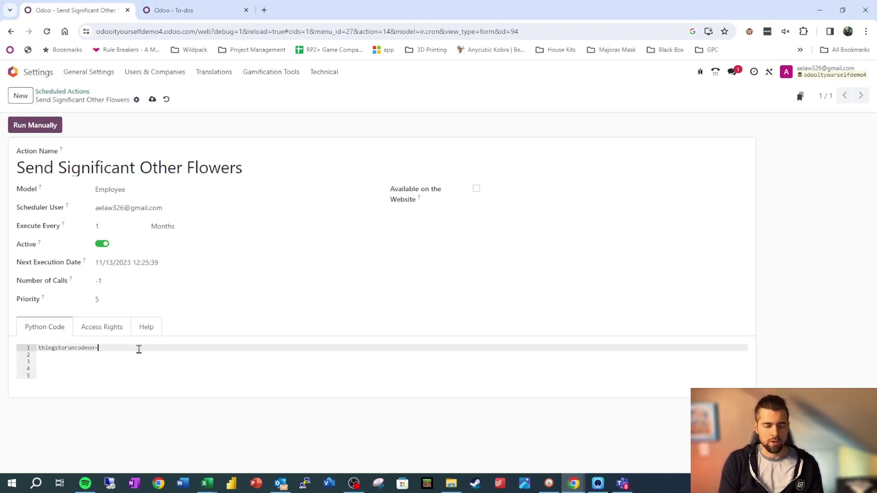
{"action": "type", "text": "env['"}
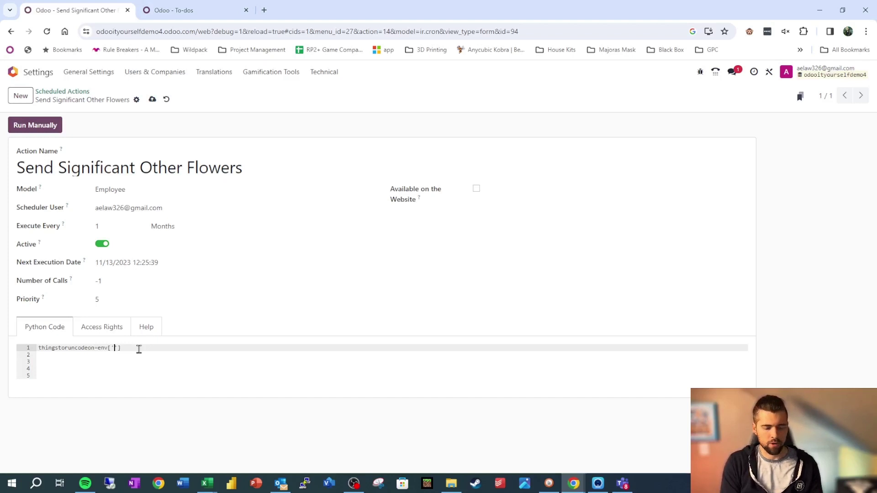
{"action": "type", "text": "hr.employee"}
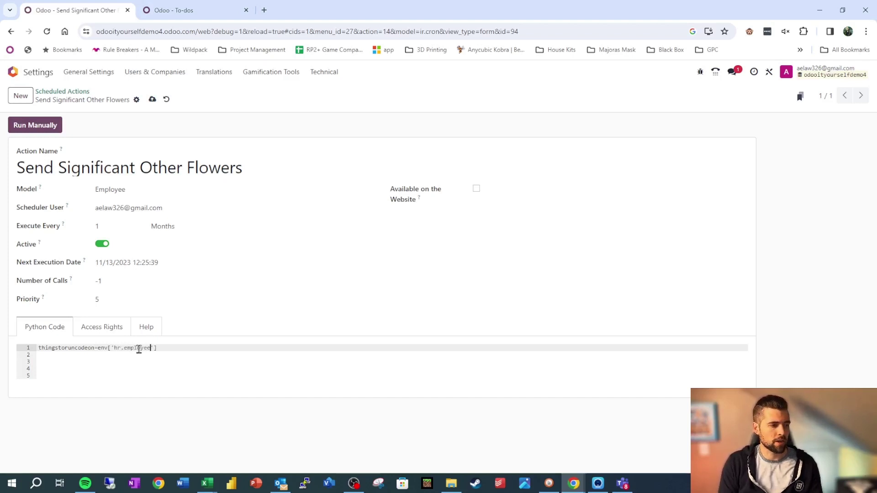
{"action": "left_click", "coordinate": [169, 348]}
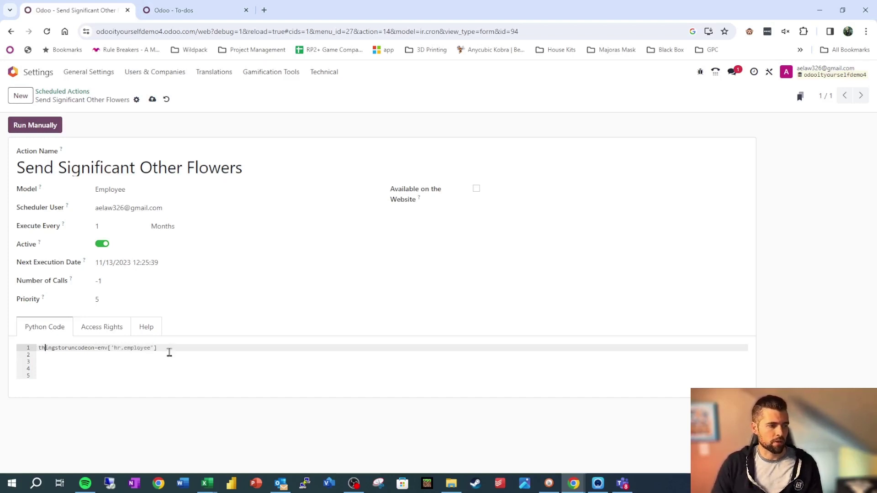
{"action": "key", "text": "Return"}
{"action": "left_click", "coordinate": [170, 349]}
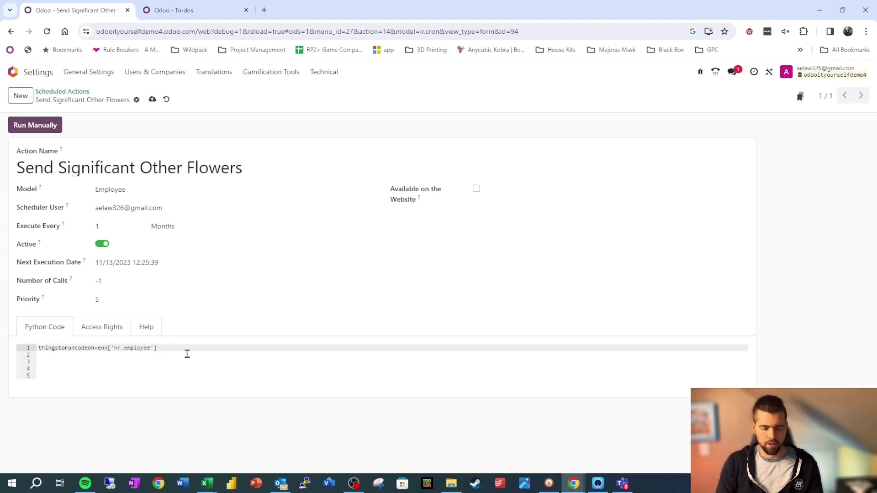
Step: Add .search([('datelastrun','<',datetime.datetime.now())],limit=10) to the hr.employee line
{"action": "type", "text": ".search("}
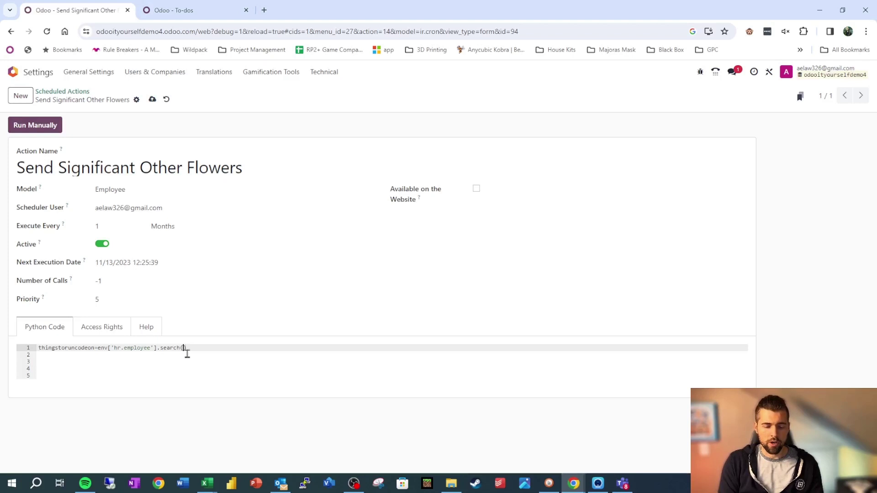
{"action": "type", "text": "[('"}
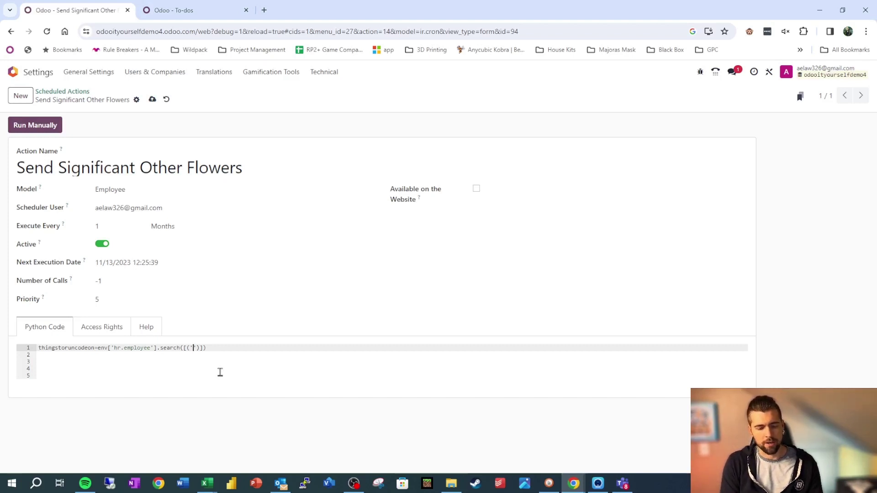
{"action": "type", "text": "datelast"}
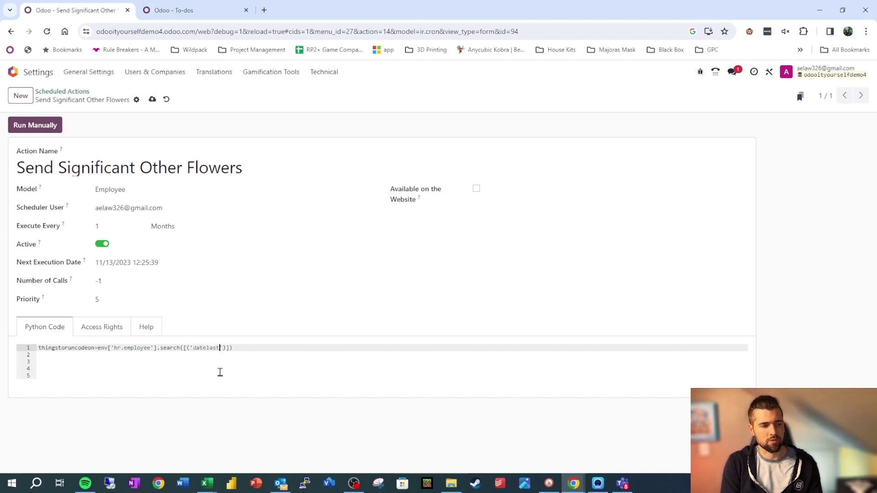
{"action": "type", "text": "run'"}
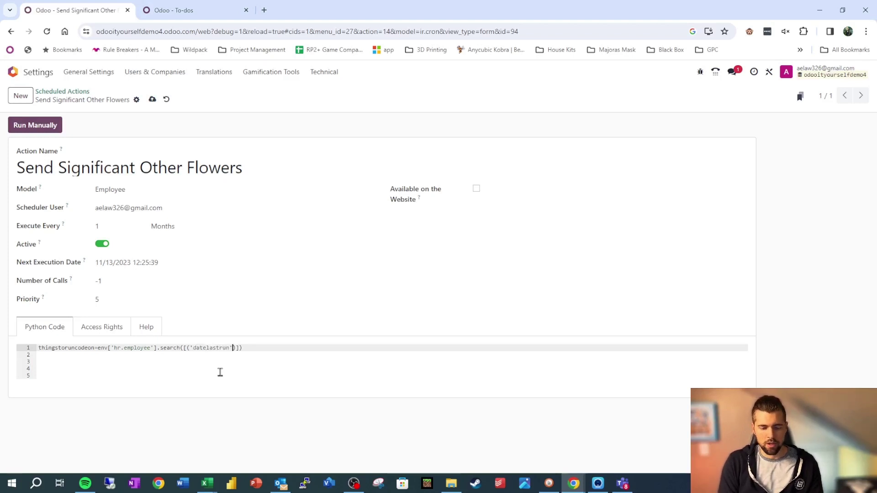
{"action": "type", "text": ","}
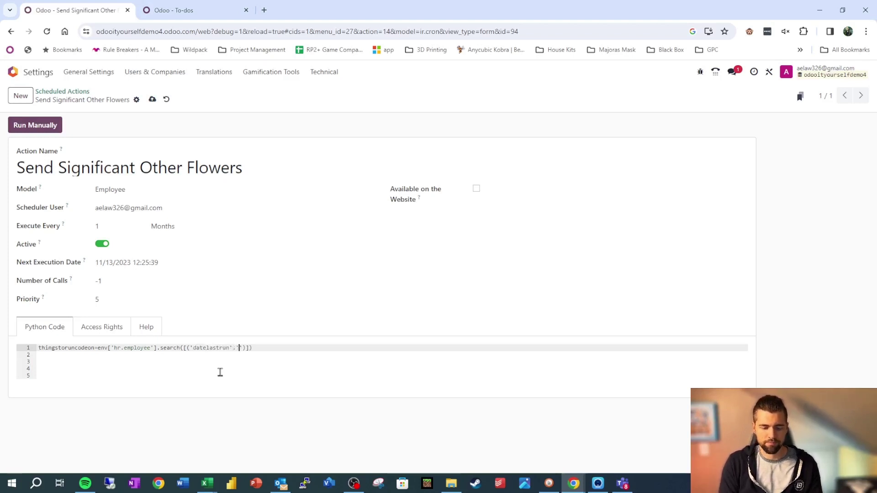
{"action": "key", "text": "BackSpace"}
{"action": "key", "text": "BackSpace"}
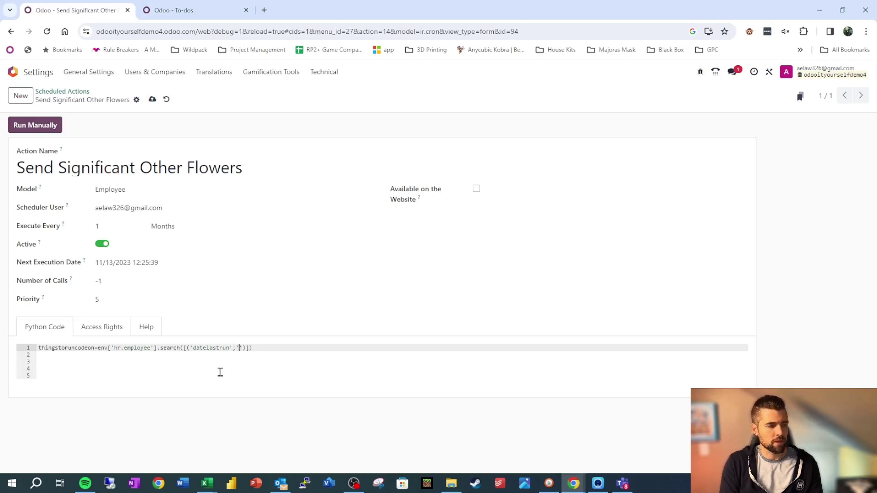
{"action": "type", "text": "<"}
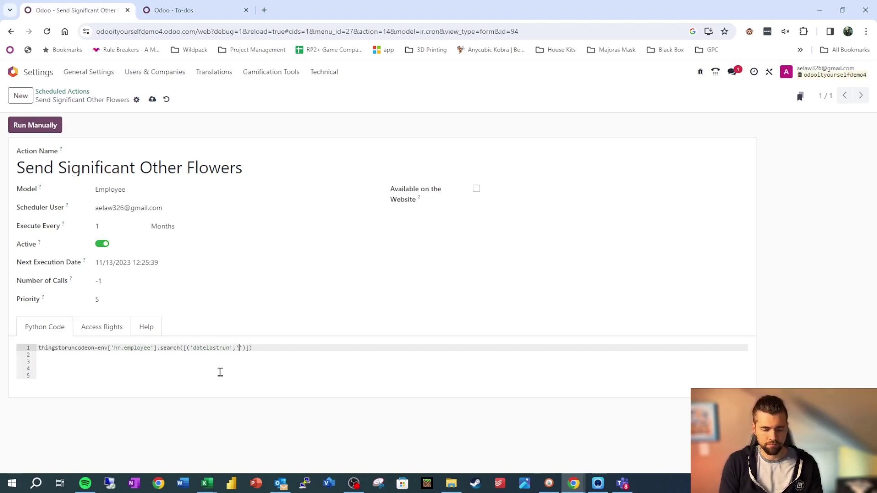
{"action": "type", "text": "',dat"}
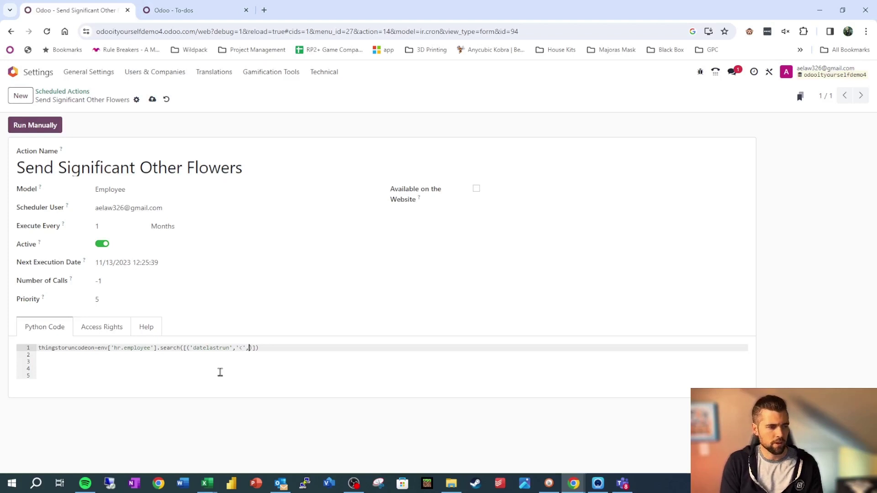
{"action": "type", "text": "etime.datet"}
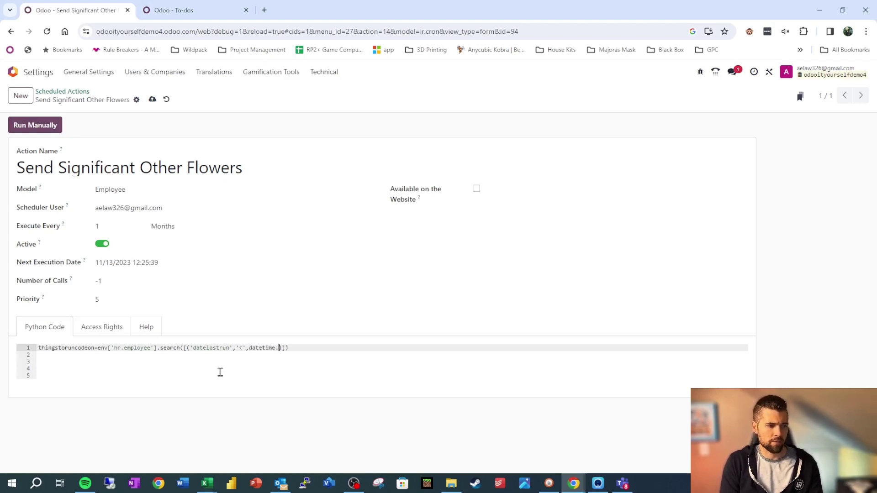
{"action": "type", "text": "ime."}
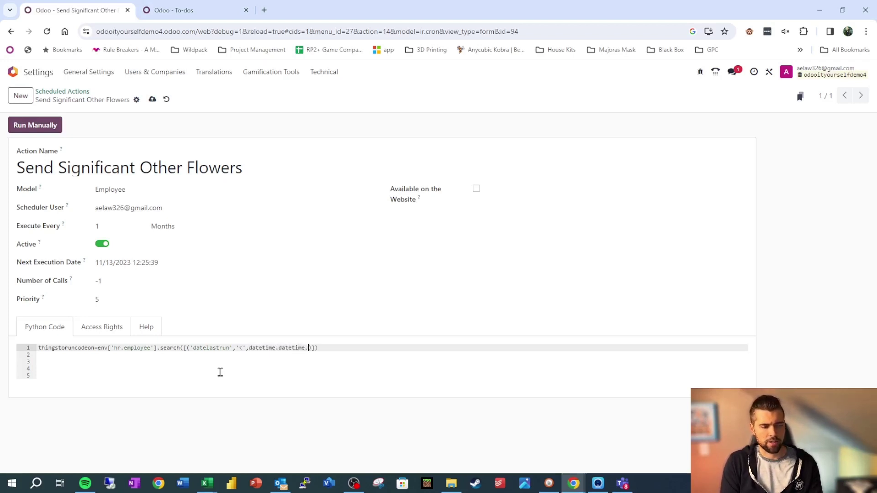
{"action": "type", "text": "now("}
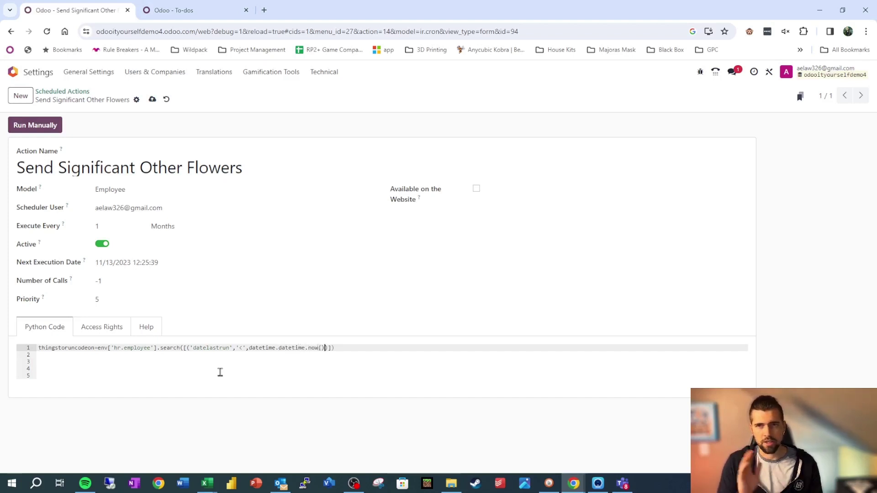
{"action": "key", "text": "Right"}
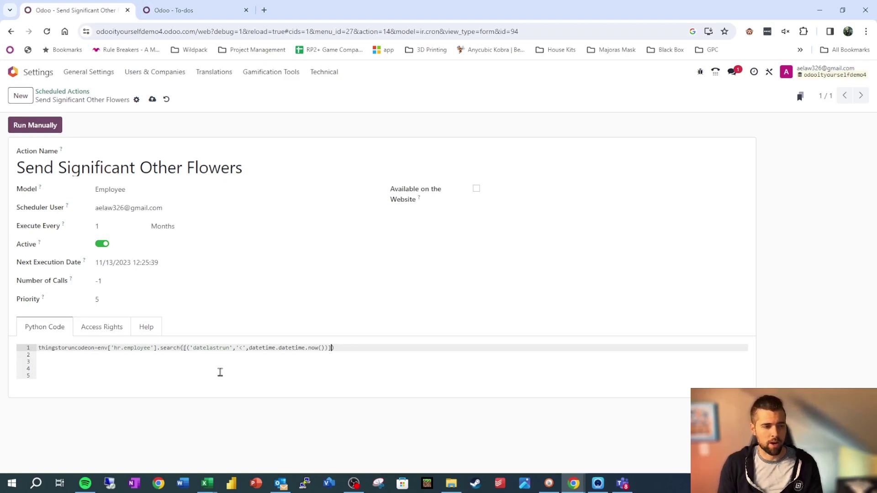
{"action": "type", "text": ","}
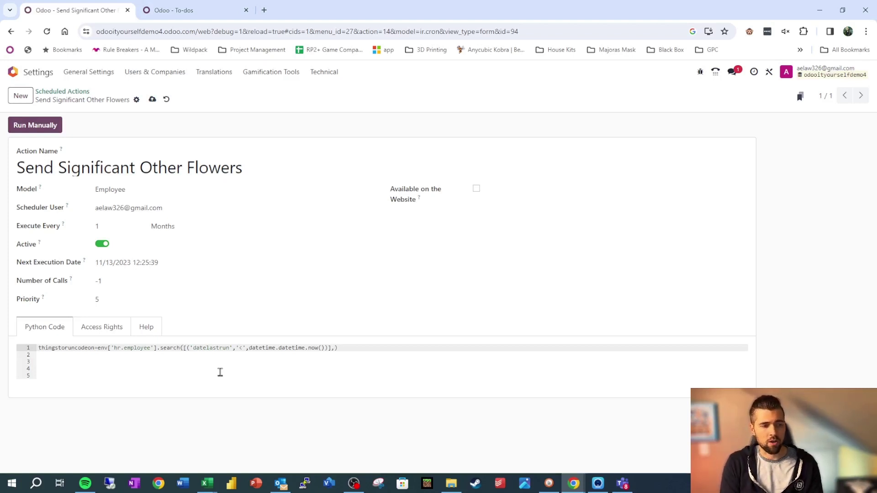
{"action": "type", "text": "limit"}
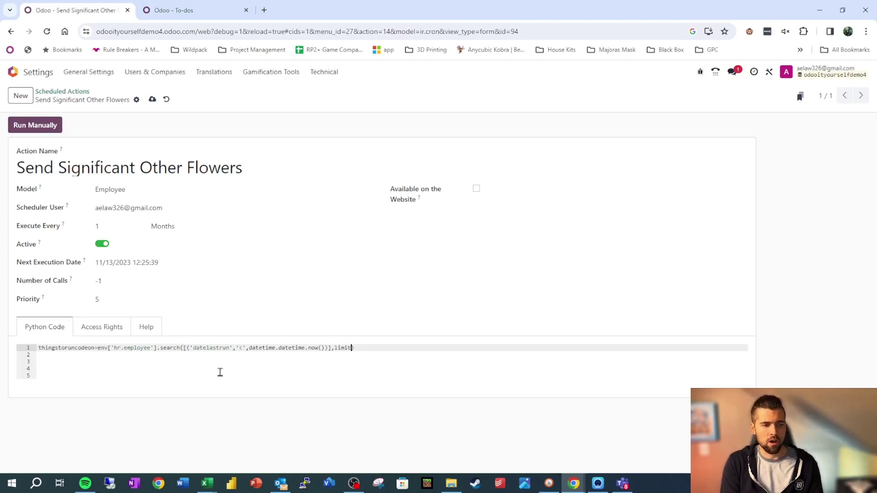
{"action": "type", "text": "=10"}
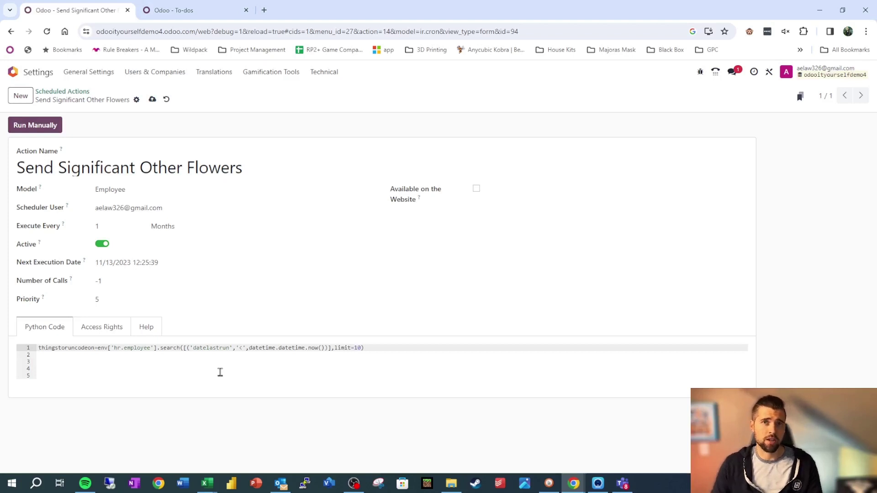